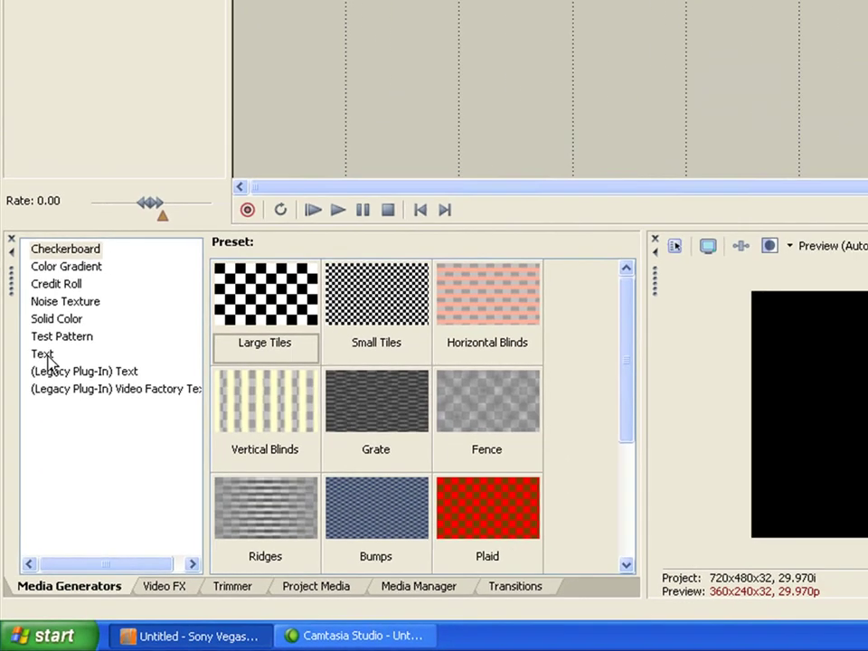
Drop a Sample Text preset from Text media generators onto the timeline, opening its Arial 72 editor
{"action": "left_click", "coordinate": [53, 294]}
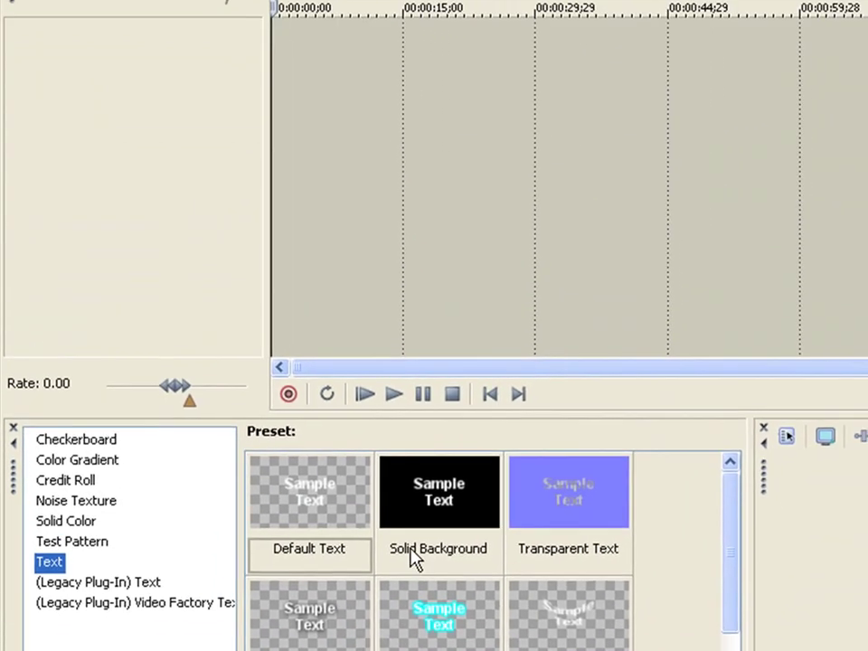
{"action": "left_click_drag", "start_coordinate": [413, 559], "coordinate": [294, 69]}
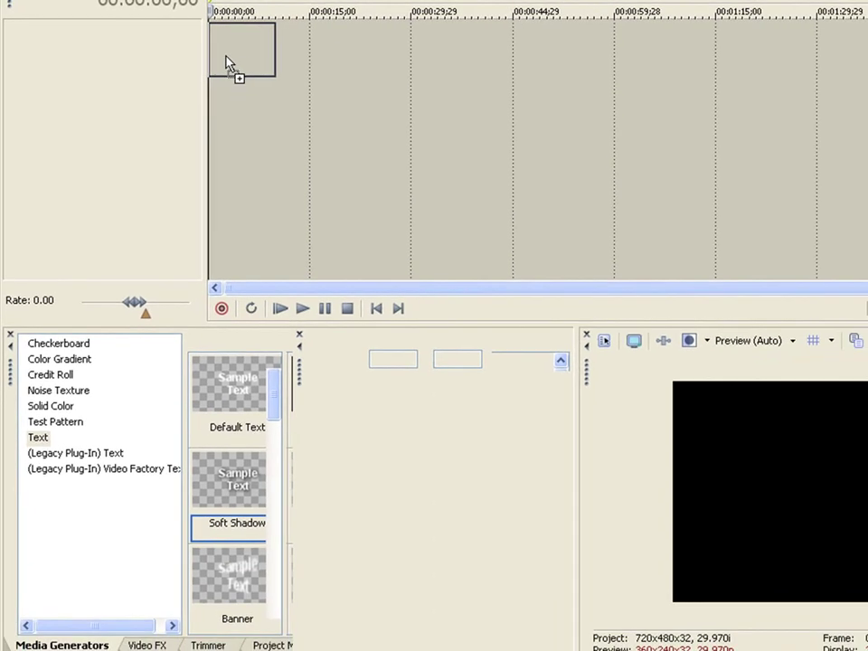
{"action": "left_click_drag", "start_coordinate": [228, 65], "coordinate": [231, 67]}
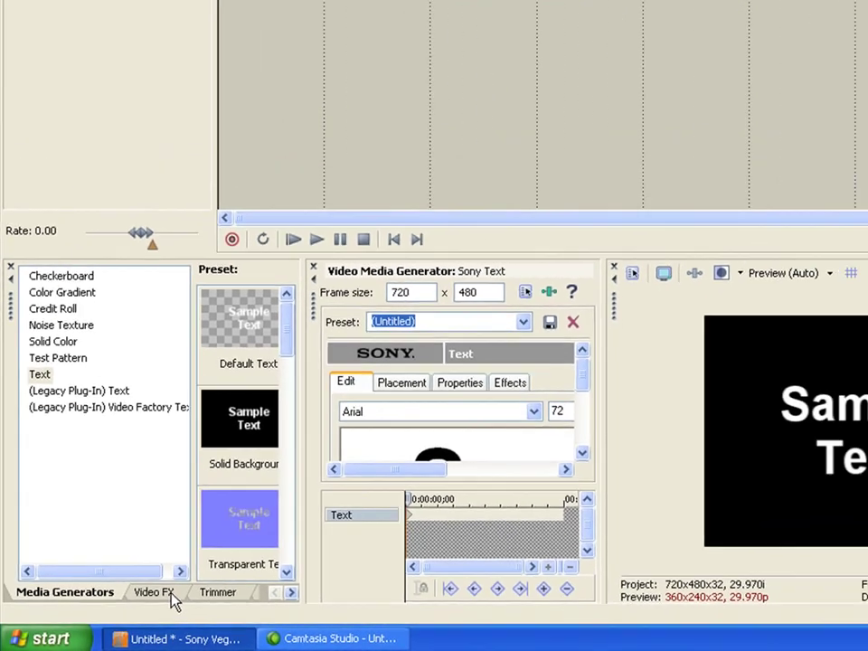
Scroll the Video FX list down to Light Rays and display its presets
{"action": "left_click", "coordinate": [201, 586]}
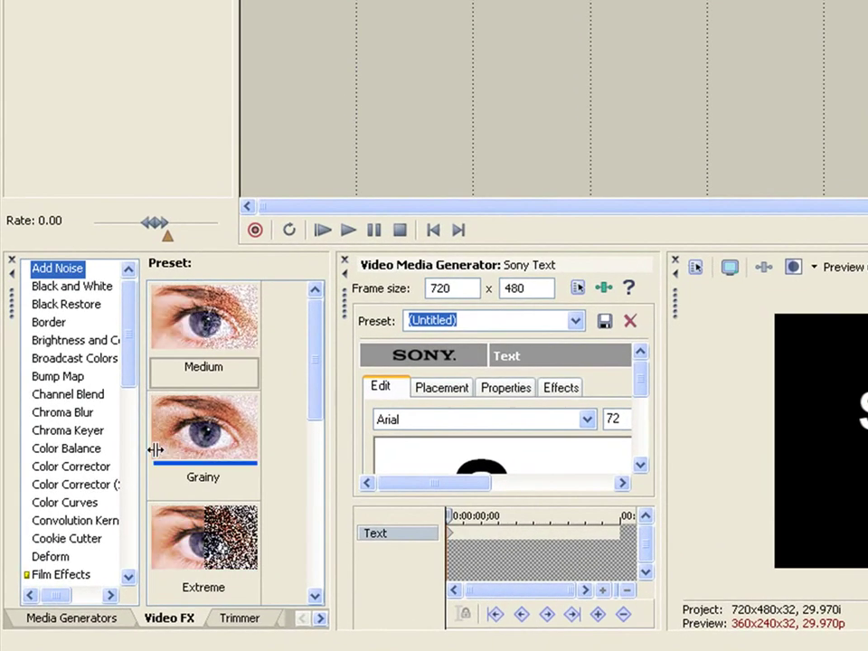
{"action": "scroll", "coordinate": [130, 391], "scroll_direction": "down", "scroll_amount": 2}
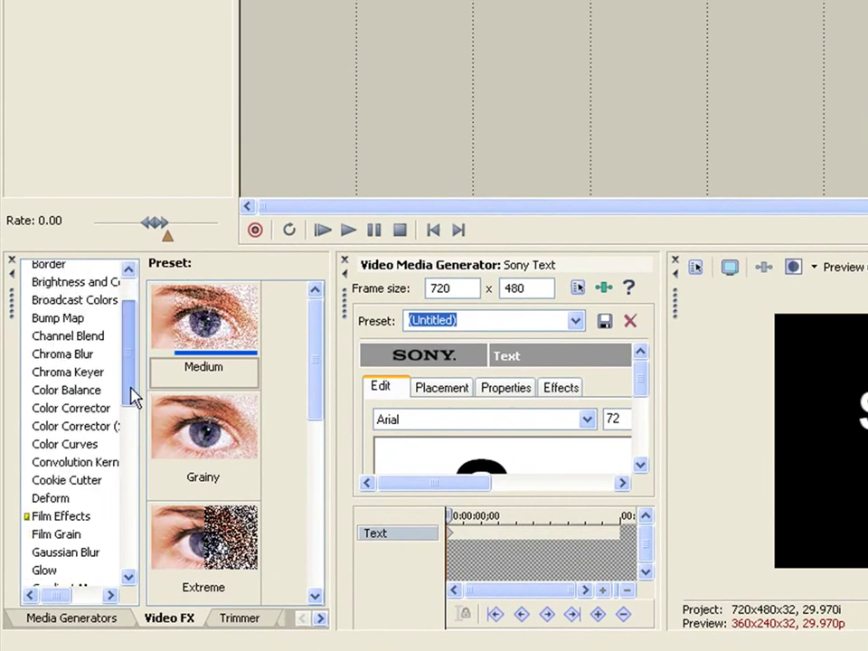
{"action": "left_click_drag", "start_coordinate": [130, 391], "coordinate": [138, 478]}
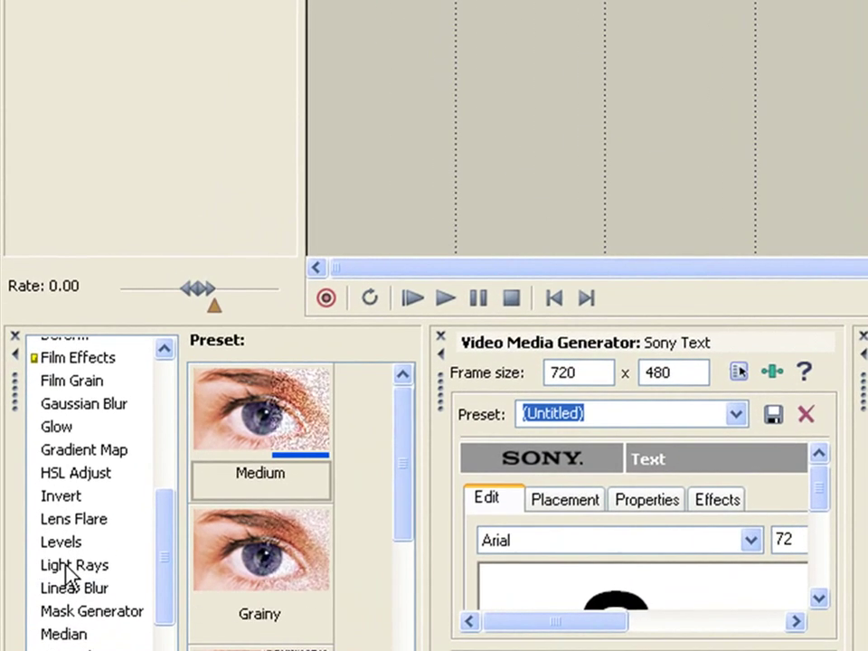
{"action": "left_click", "coordinate": [56, 440]}
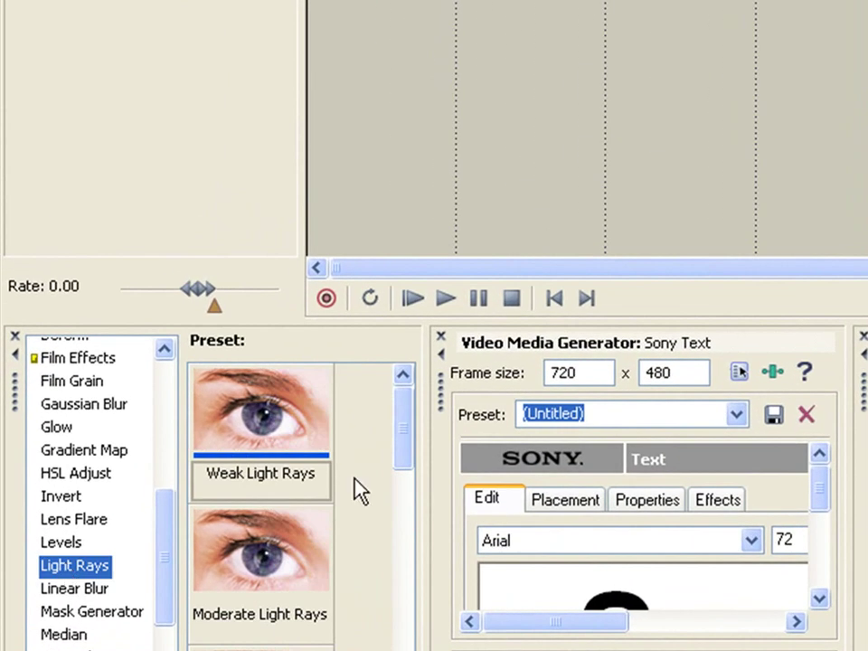
{"action": "left_click_drag", "start_coordinate": [401, 446], "coordinate": [403, 465]}
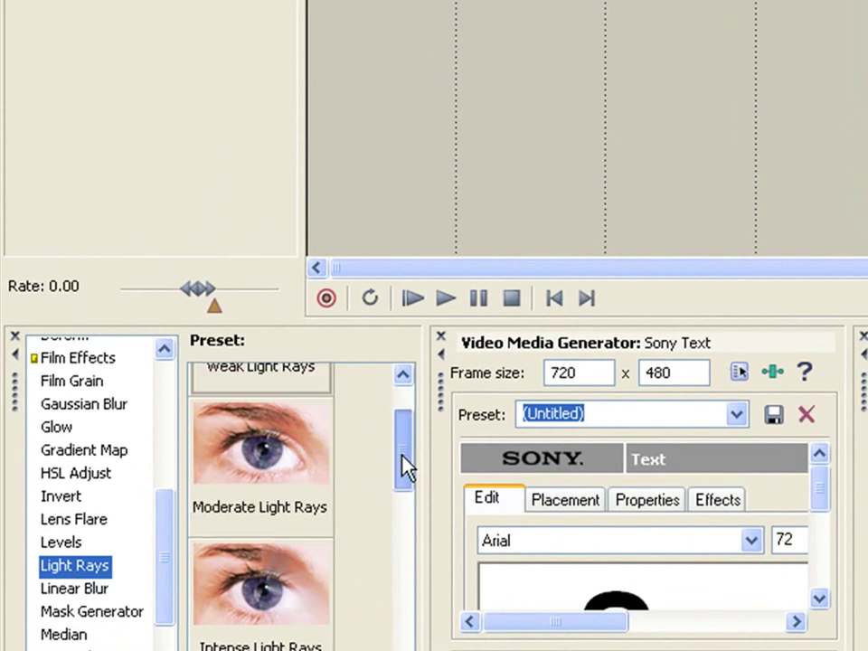
{"action": "scroll", "coordinate": [250, 650], "scroll_direction": "up", "scroll_amount": 1}
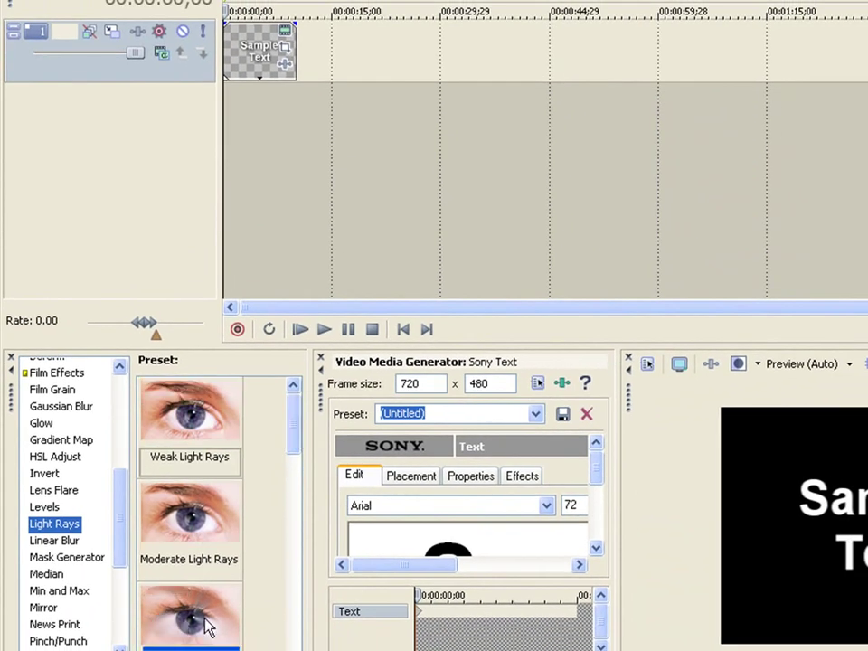
Apply the Intense Light Rays preset to the Sample Text event and widen its FX settings panel
{"action": "left_click_drag", "start_coordinate": [208, 624], "coordinate": [338, 47]}
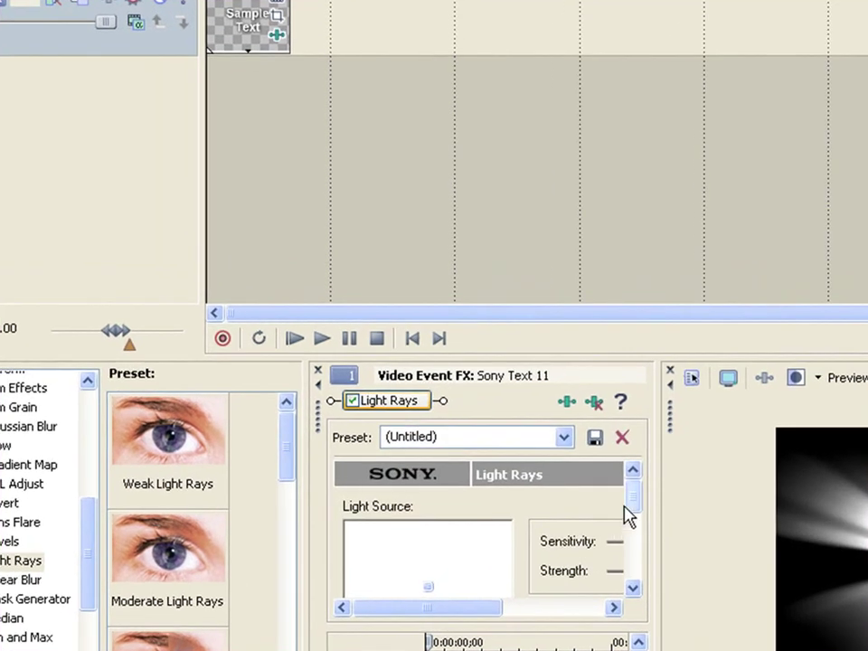
{"action": "left_click_drag", "start_coordinate": [630, 516], "coordinate": [619, 526]}
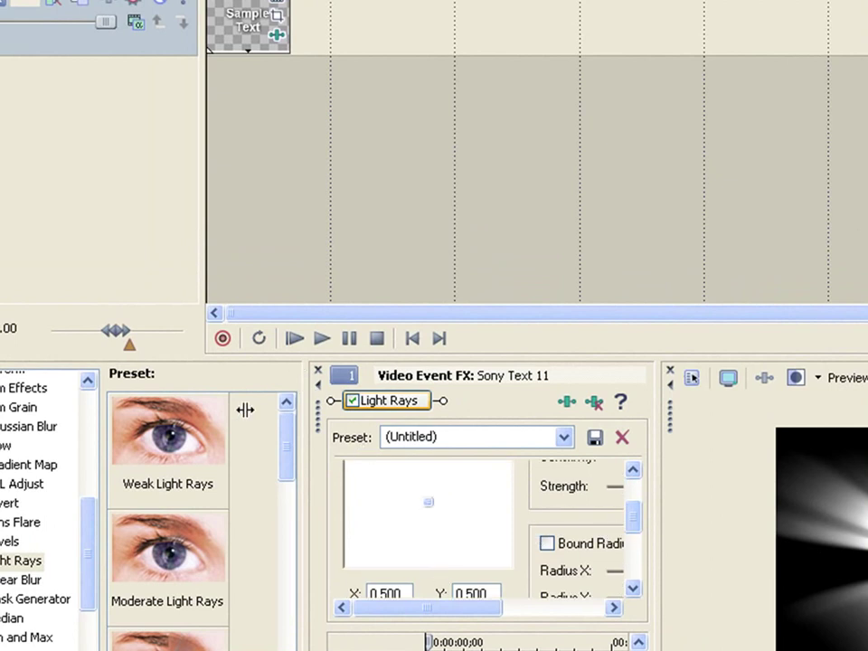
{"action": "left_click_drag", "start_coordinate": [245, 410], "coordinate": [171, 440]}
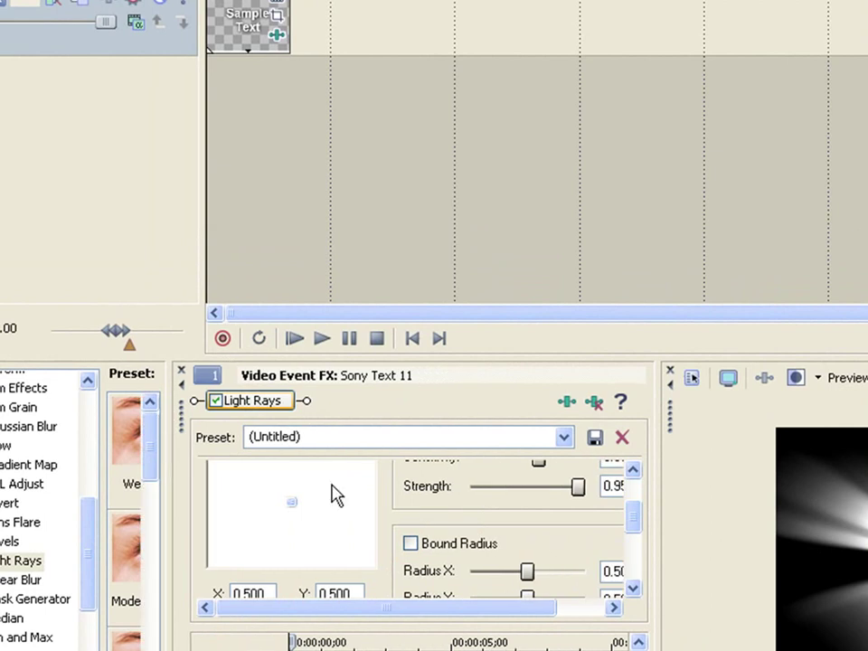
{"action": "mouse_move", "coordinate": [635, 526]}
{"action": "left_mouse_down"}
{"action": "mouse_move", "coordinate": [636, 507]}
{"action": "mouse_move", "coordinate": [636, 524]}
{"action": "left_mouse_up"}
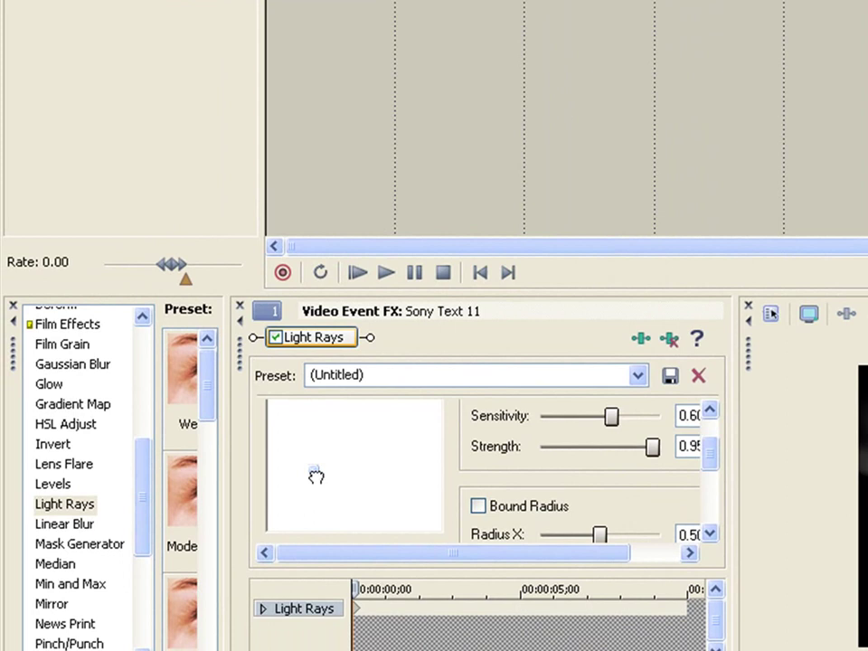
Move the light source down-left, then drag Sensitivity to 0.00 and Strength to 0.33
{"action": "mouse_move", "coordinate": [316, 477]}
{"action": "left_mouse_down"}
{"action": "mouse_move", "coordinate": [300, 523]}
{"action": "mouse_move", "coordinate": [332, 457]}
{"action": "mouse_move", "coordinate": [381, 468]}
{"action": "mouse_move", "coordinate": [391, 432]}
{"action": "mouse_move", "coordinate": [366, 416]}
{"action": "mouse_move", "coordinate": [363, 511]}
{"action": "left_mouse_up"}
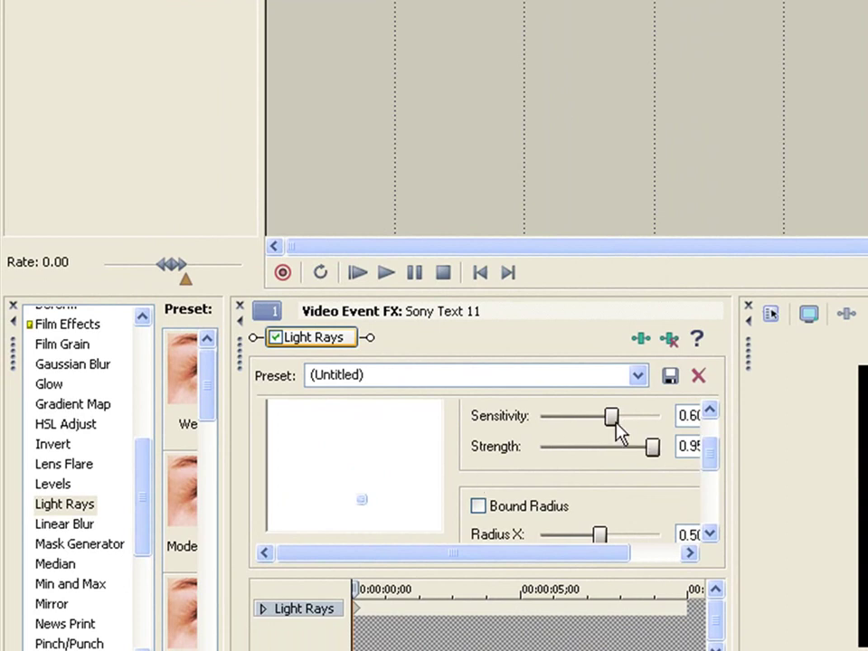
{"action": "left_click_drag", "start_coordinate": [612, 417], "coordinate": [624, 435]}
{"action": "left_click_drag", "start_coordinate": [653, 446], "coordinate": [737, 503]}
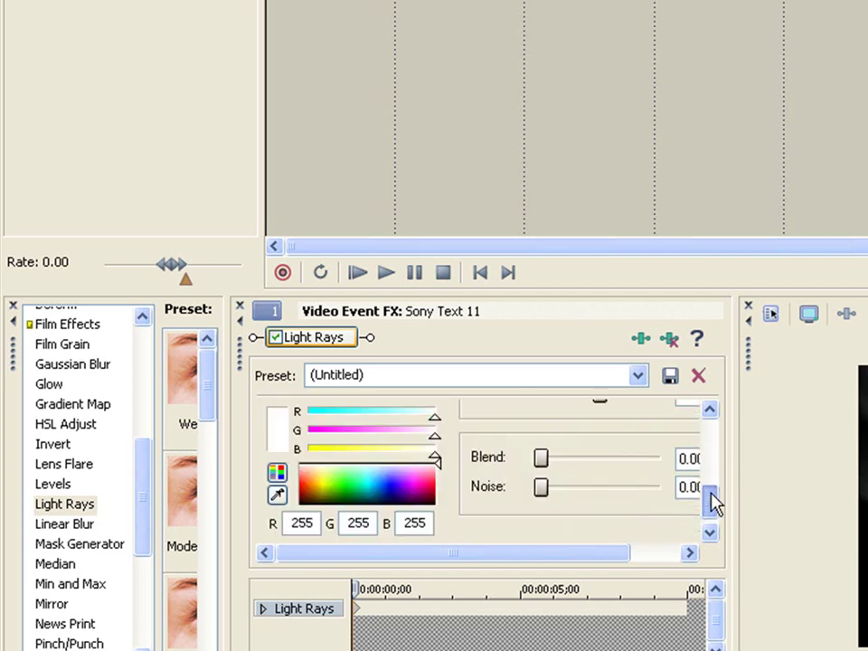
{"action": "left_click_drag", "start_coordinate": [715, 503], "coordinate": [715, 516]}
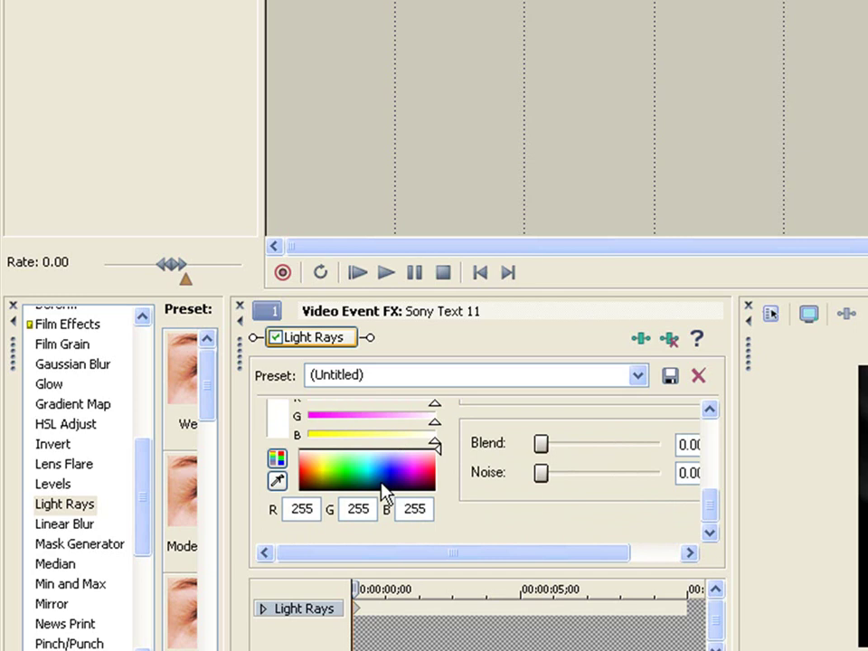
Try green ray tints, revert to white, ending at Sensitivity 0.63 and Strength 1.00
{"action": "left_click", "coordinate": [354, 468]}
{"action": "left_click_drag", "start_coordinate": [354, 472], "coordinate": [344, 476]}
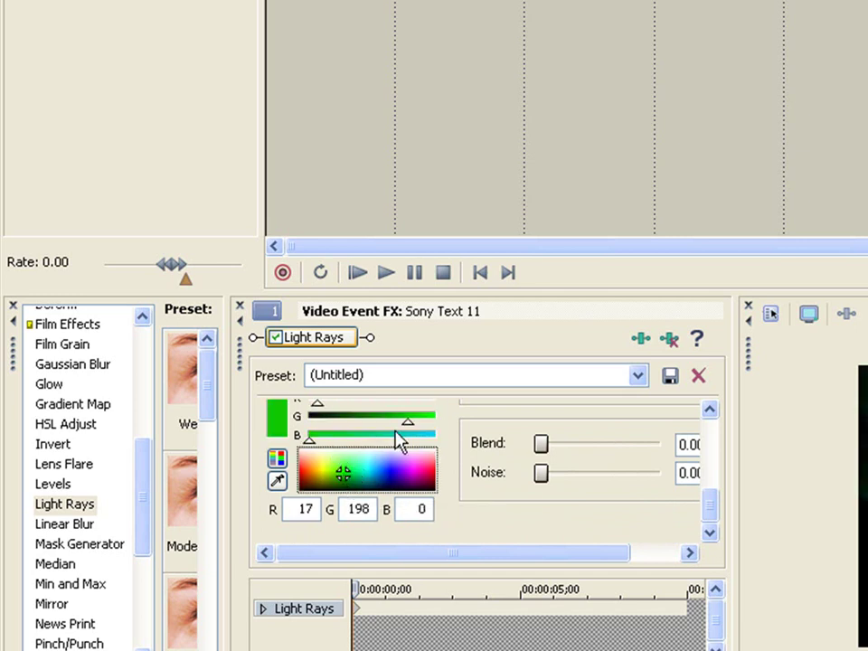
{"action": "left_click", "coordinate": [400, 441]}
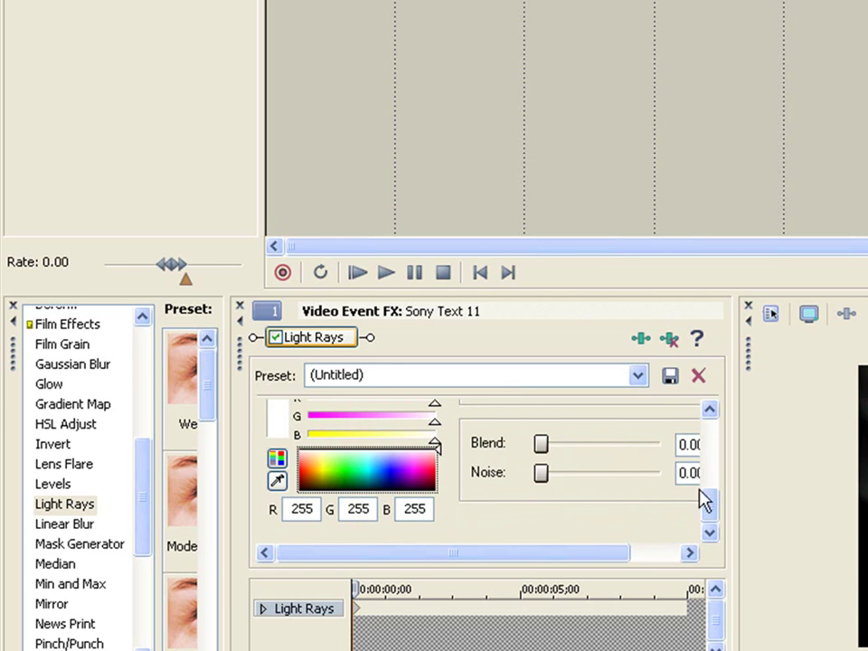
{"action": "left_click_drag", "start_coordinate": [711, 505], "coordinate": [708, 414]}
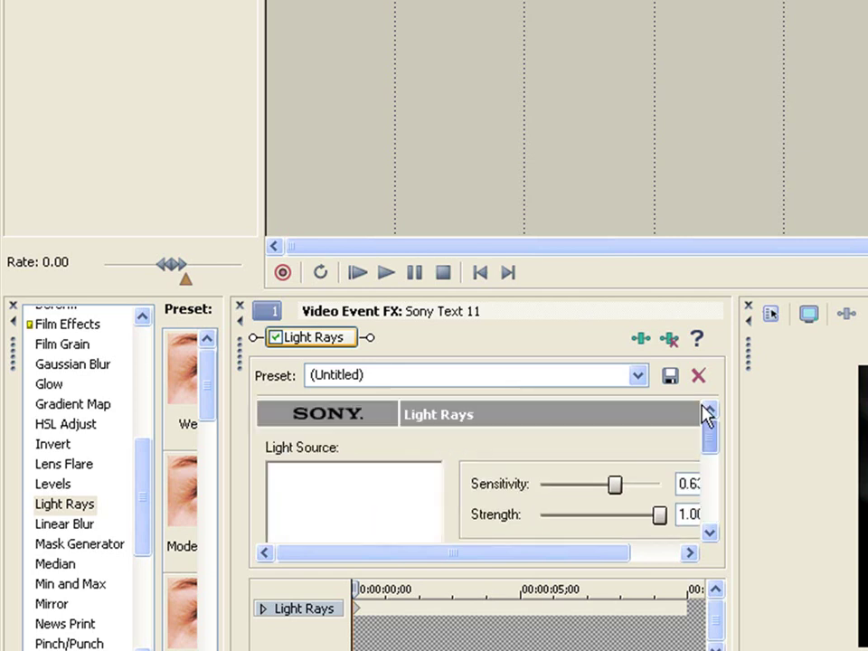
Move the light source toward the upper left and add a keyframe at 00:00:06;02
{"action": "scroll", "coordinate": [624, 425], "scroll_direction": "down", "scroll_amount": 1}
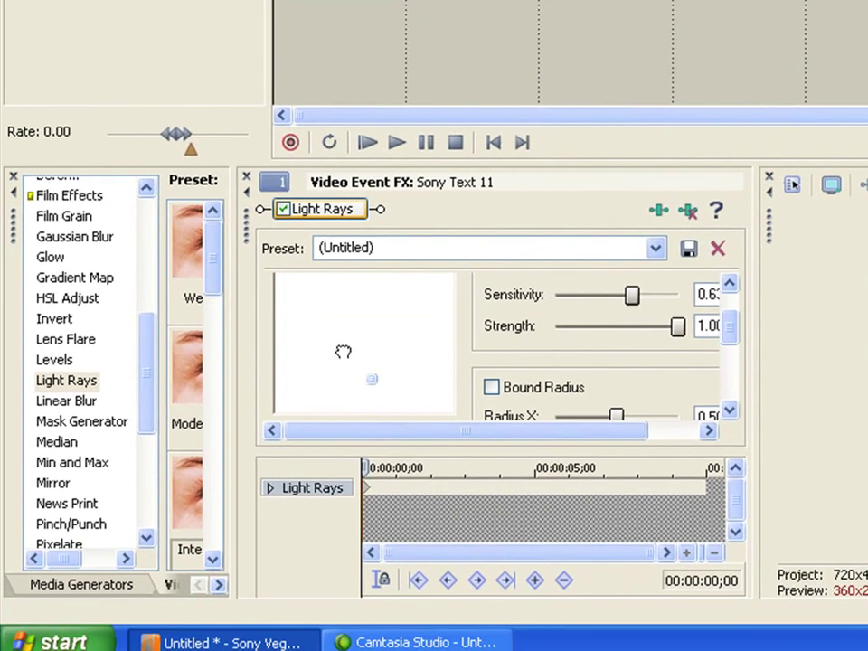
{"action": "left_click_drag", "start_coordinate": [343, 352], "coordinate": [306, 336]}
{"action": "left_click", "coordinate": [571, 497]}
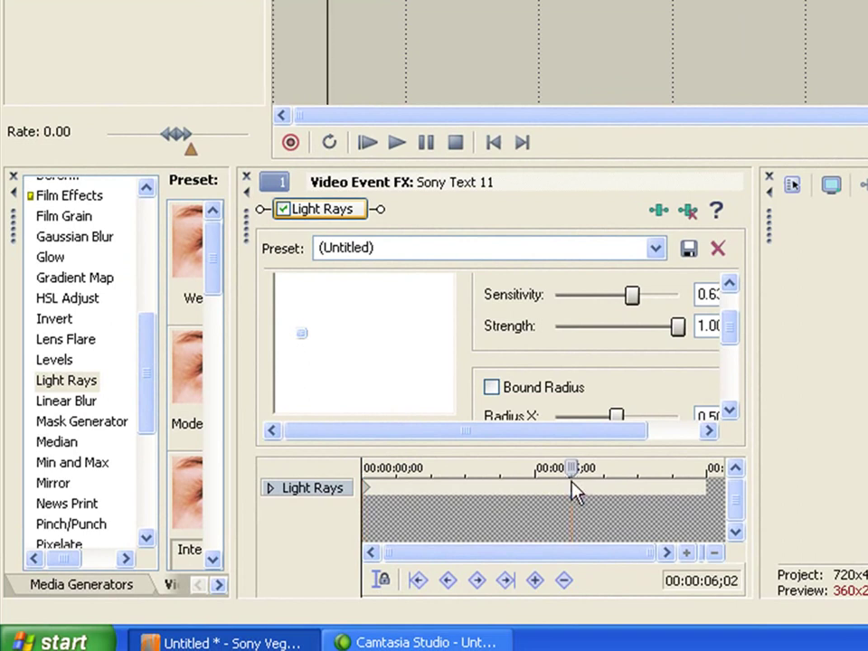
{"action": "left_click", "coordinate": [536, 581]}
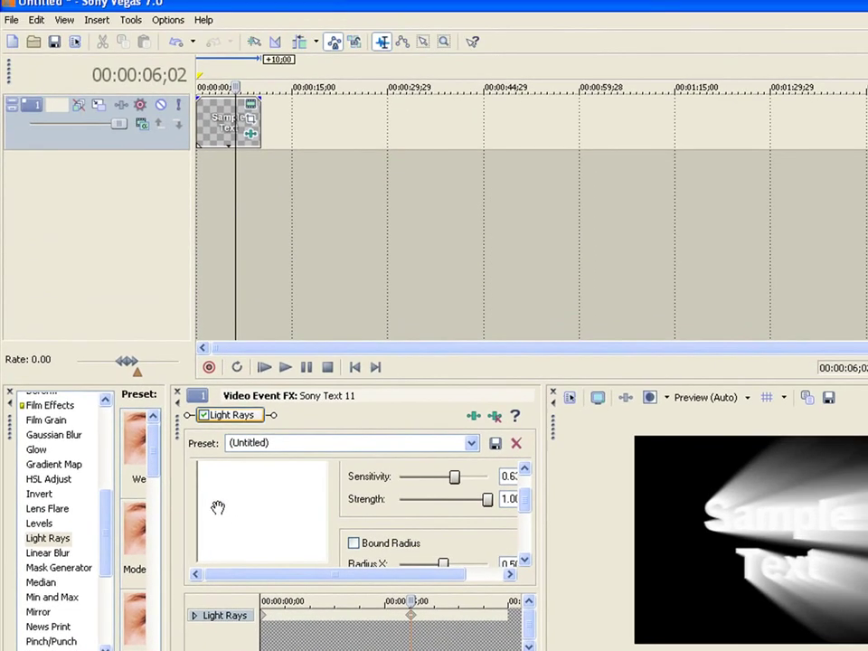
Shift the light source right and lower Strength to 0.59, keyframing the change
{"action": "left_click_drag", "start_coordinate": [233, 509], "coordinate": [291, 512]}
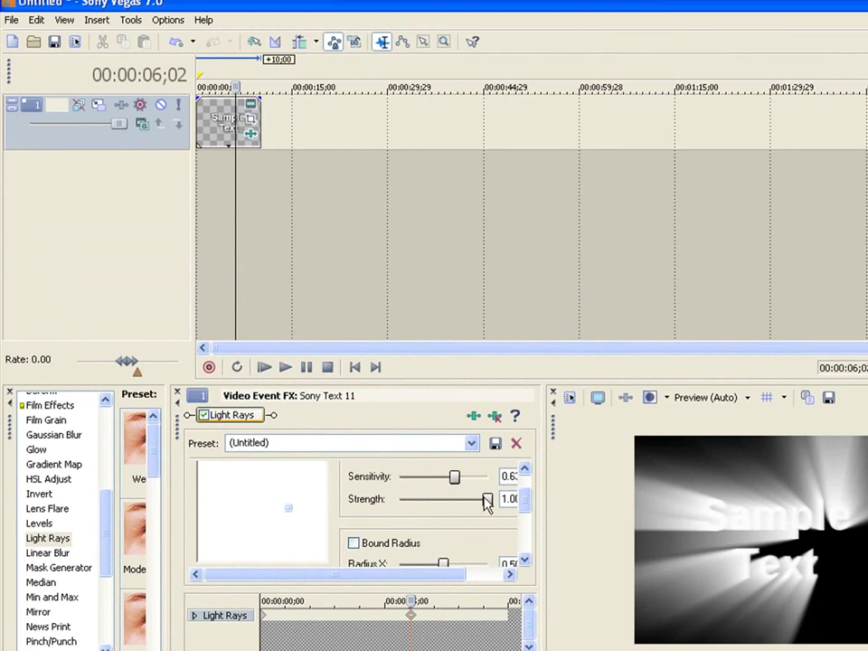
{"action": "left_click_drag", "start_coordinate": [488, 503], "coordinate": [451, 506]}
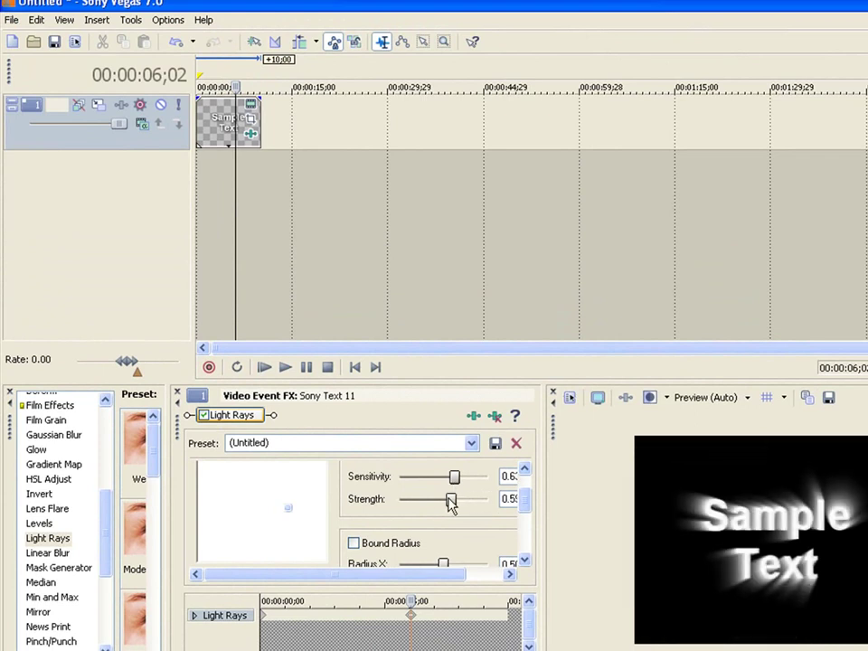
{"action": "double_click", "coordinate": [412, 616]}
{"action": "mouse_move", "coordinate": [393, 576]}
{"action": "left_mouse_down"}
{"action": "mouse_move", "coordinate": [425, 569]}
{"action": "mouse_move", "coordinate": [389, 572]}
{"action": "left_mouse_up"}
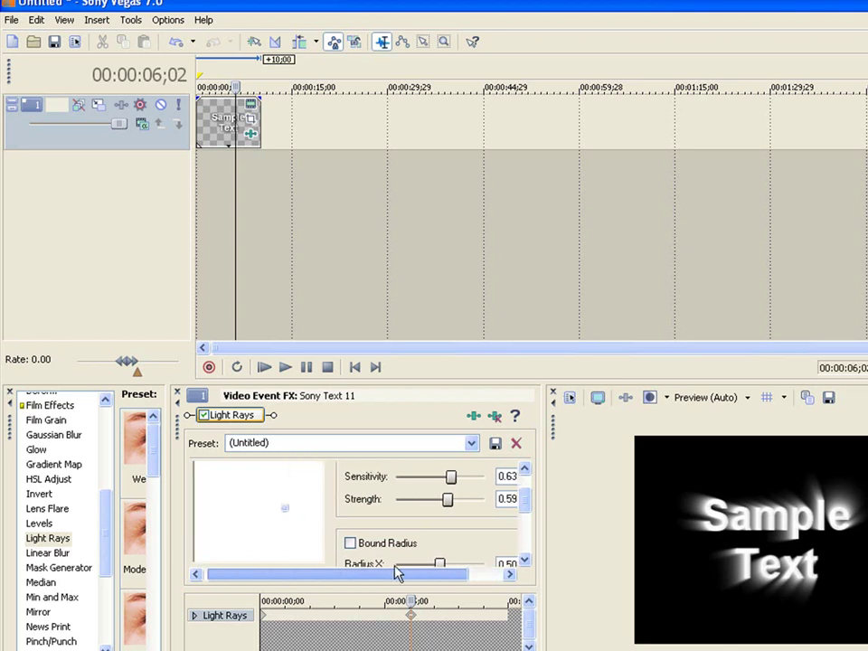
{"action": "left_click", "coordinate": [265, 368]}
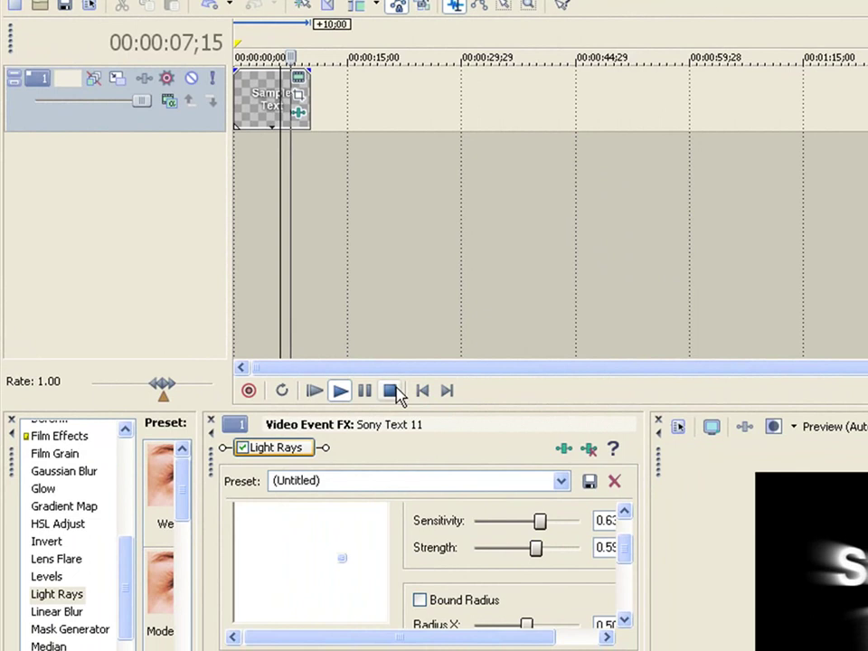
{"action": "left_click", "coordinate": [392, 391]}
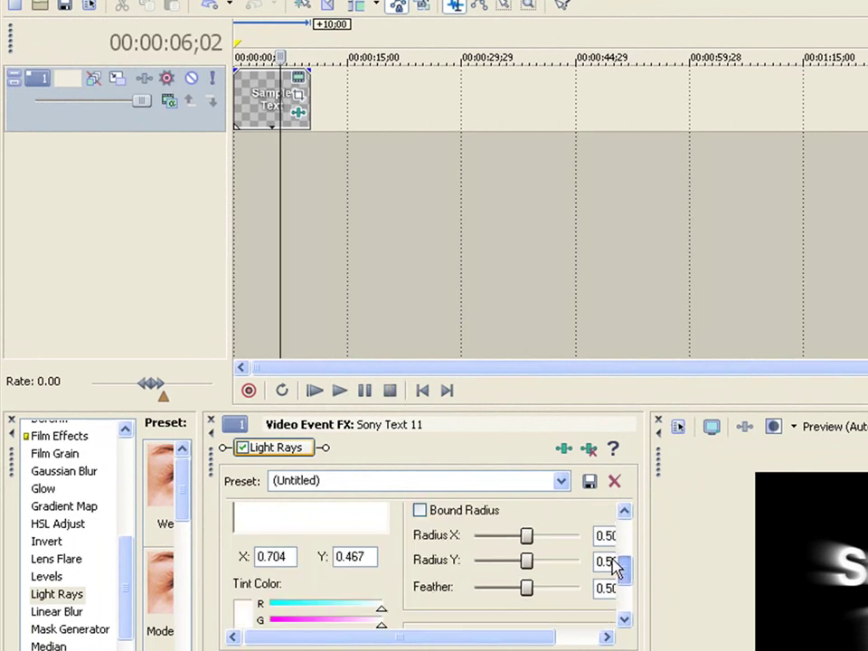
{"action": "left_click_drag", "start_coordinate": [615, 565], "coordinate": [582, 630]}
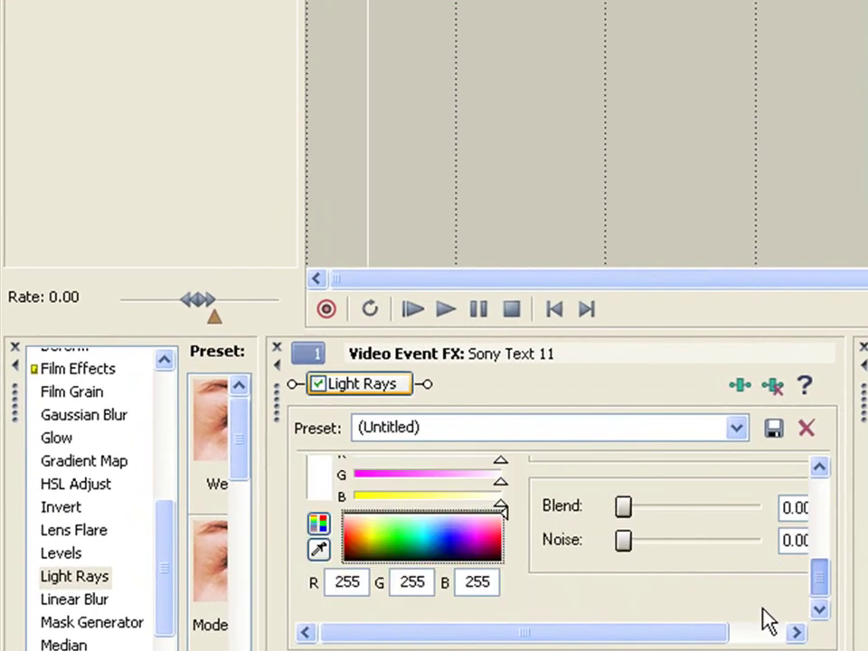